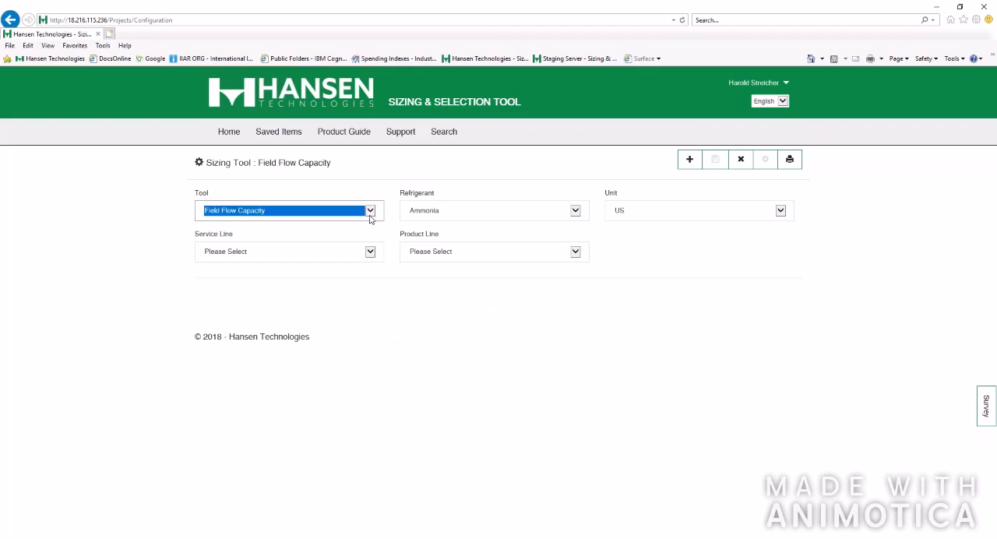
Choose the Product Selection Sizing tool with Ammonia as the refrigerant and US units
click(370, 216)
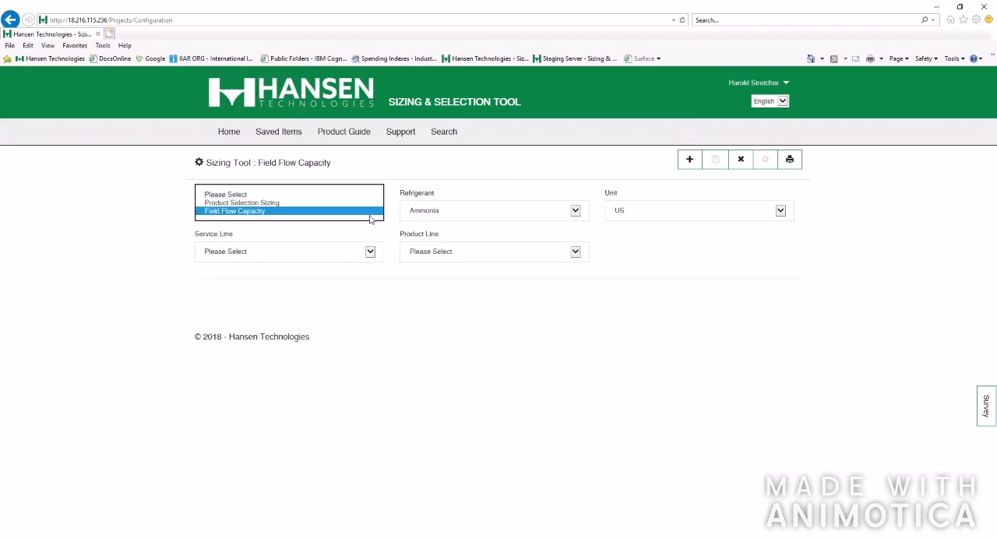
click(321, 201)
click(574, 213)
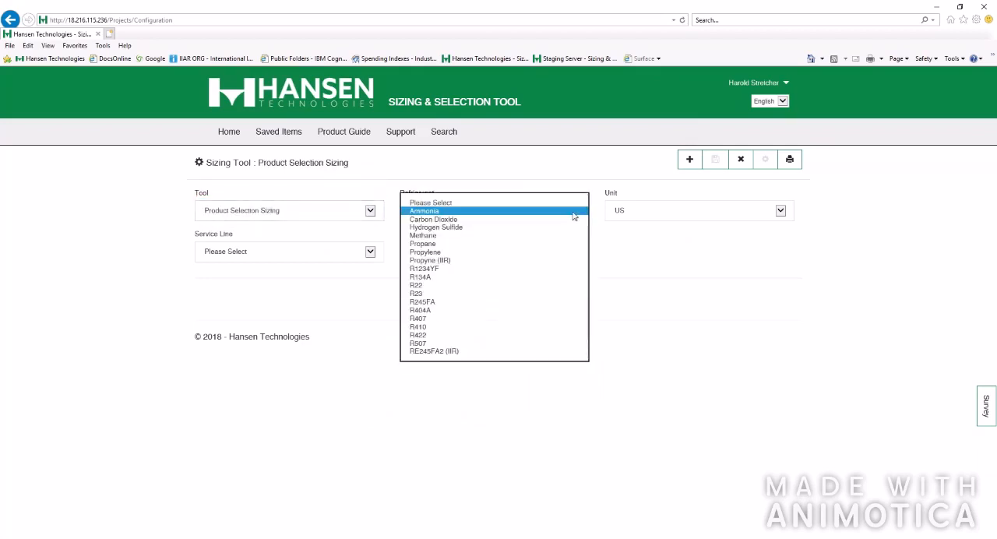
click(573, 212)
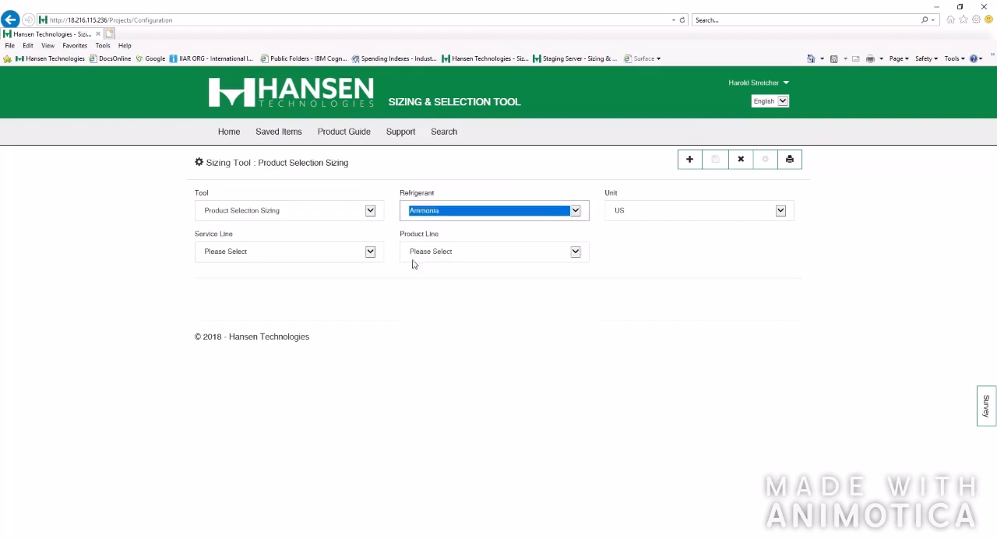
click(788, 219)
click(834, 212)
Set the service line to Liquid Feed (to Evaporators) and the product line to Solenoid
click(371, 254)
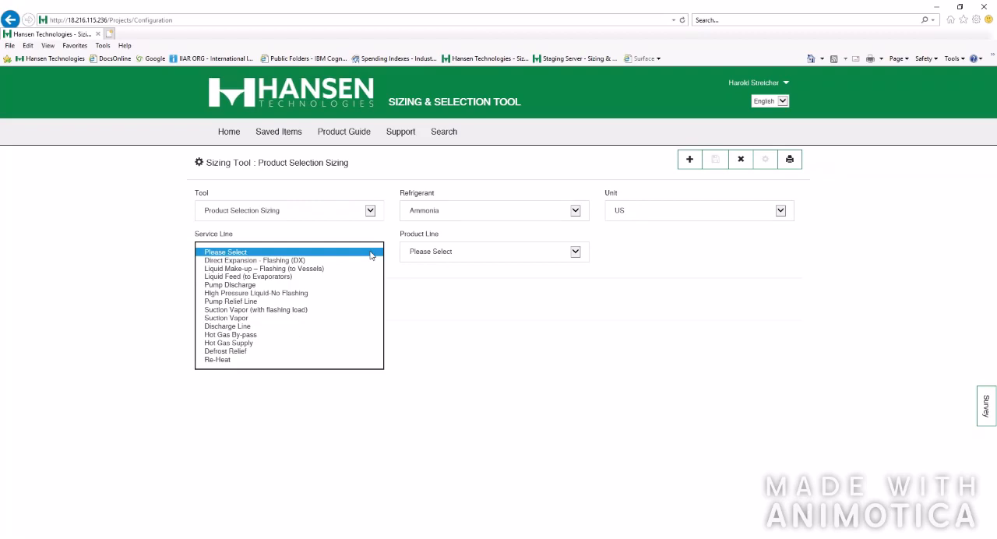
click(315, 277)
click(574, 253)
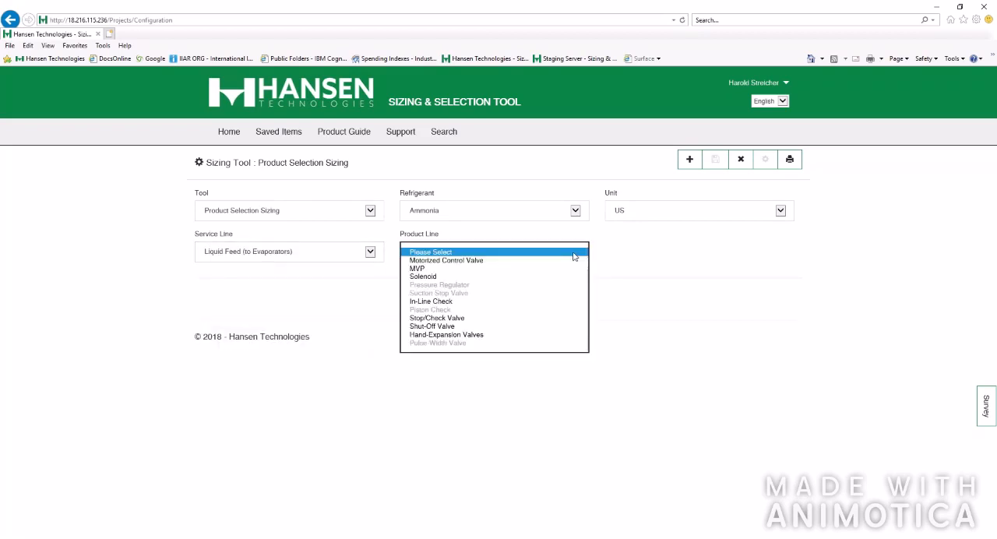
click(515, 277)
Enter a refrigeration load of 30 tons and an evaporator temperature of 20 °F
scroll(697, 303, down, 1)
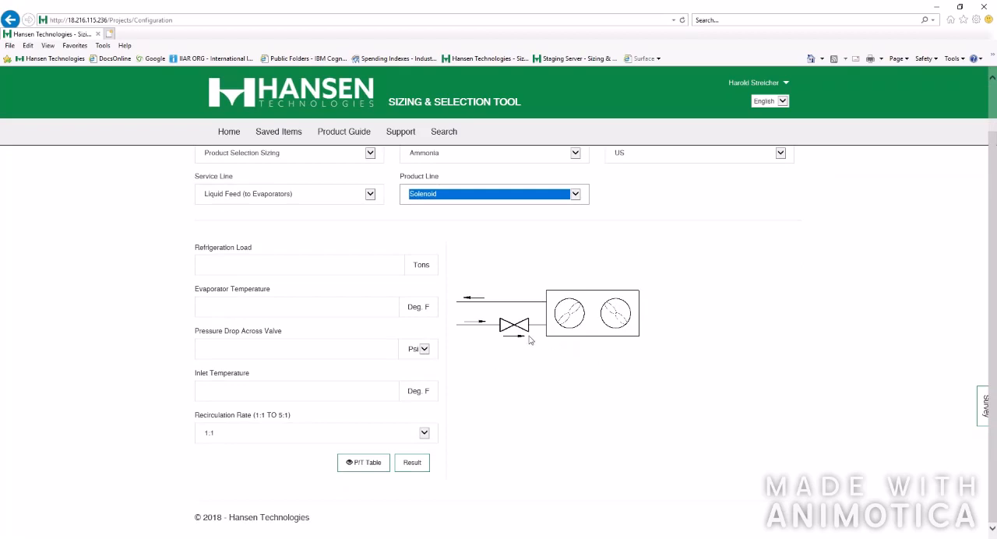
click(272, 268)
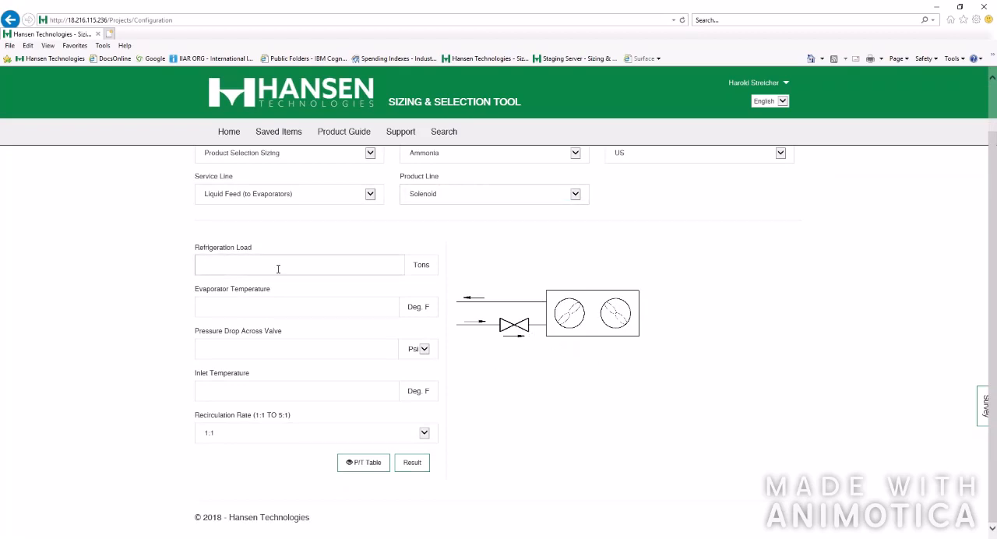
text(30)
click(281, 302)
text(20)
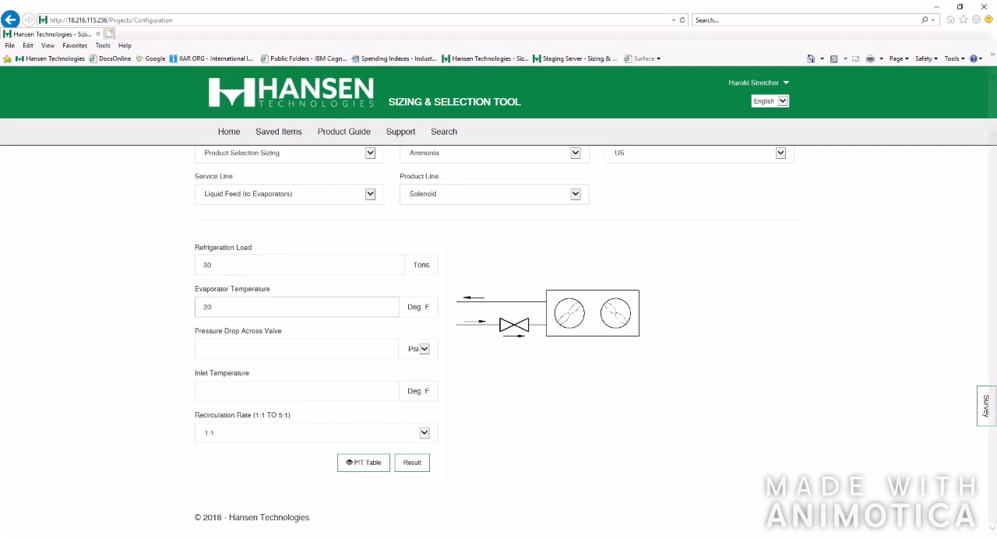
Enter a pressure drop across the valve of 2 psi and an inlet temperature of 20 °F
click(283, 352)
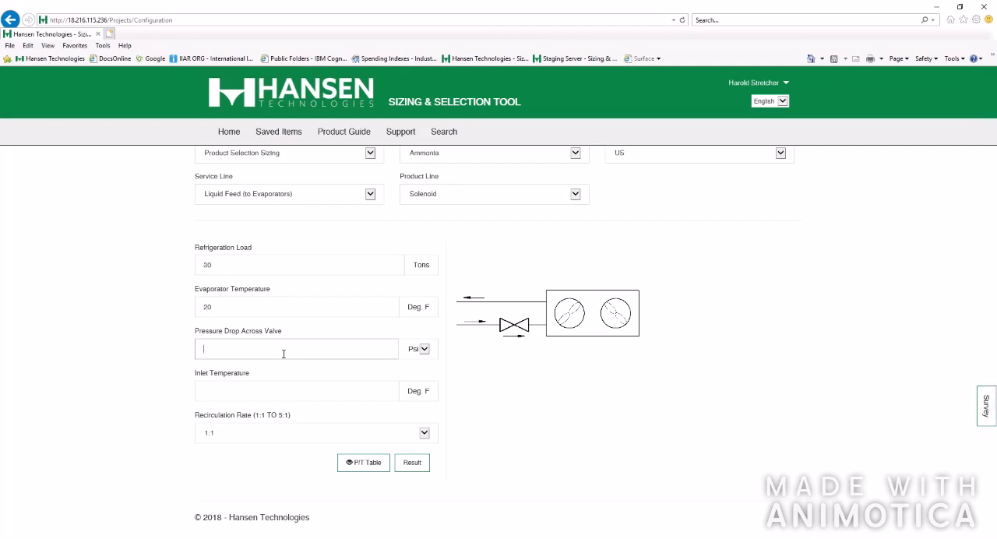
text(2)
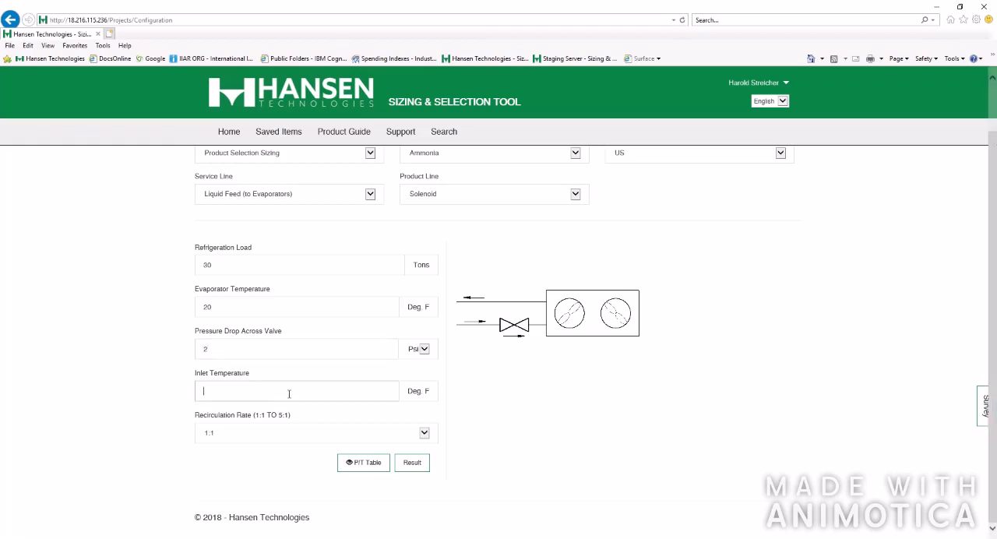
text(20)
Set the recirculation rate to 3:1 and calculate the valve sizing result
click(424, 433)
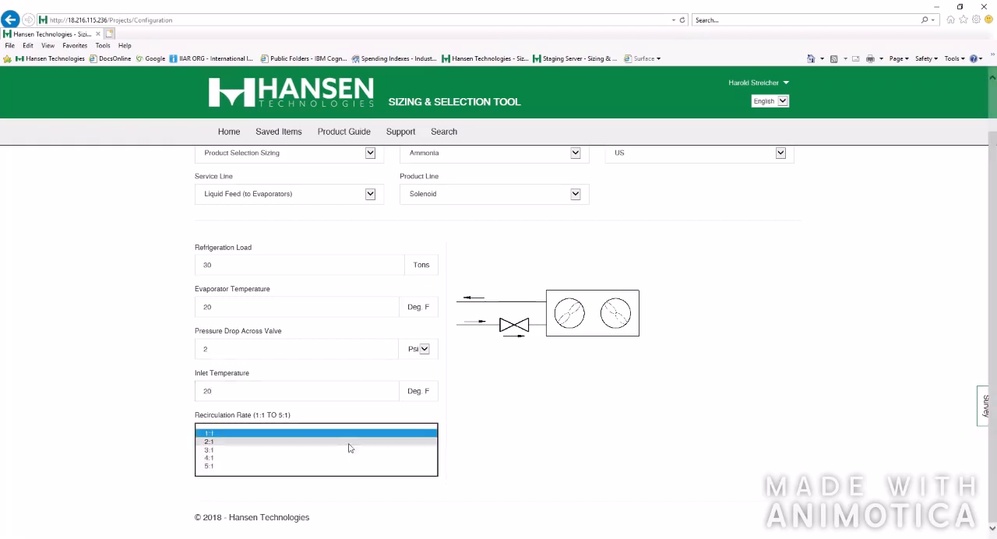
click(303, 450)
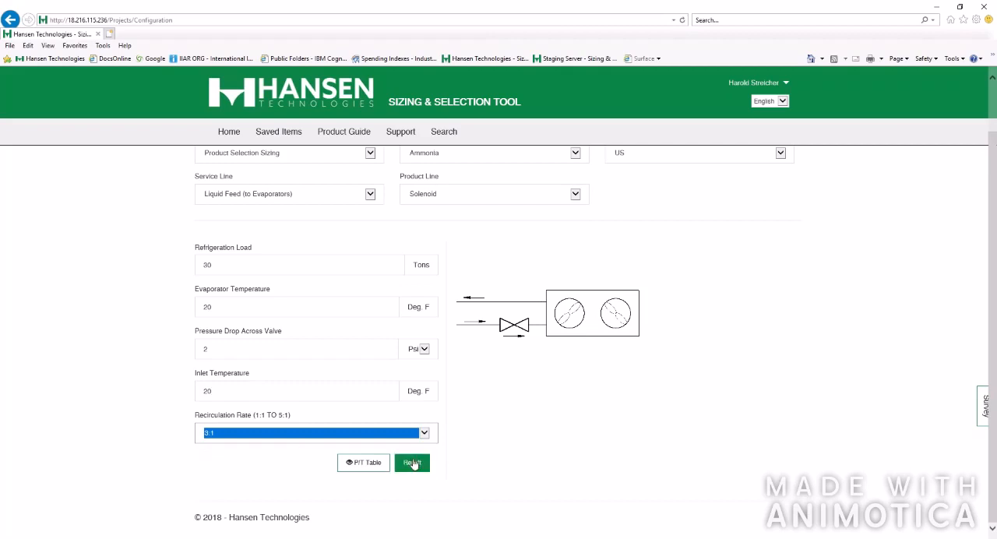
click(412, 463)
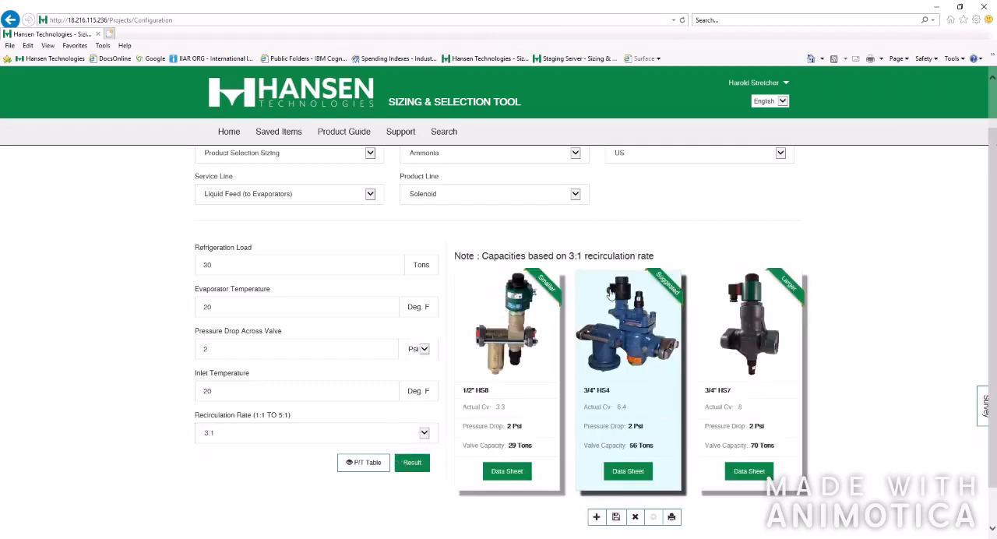
Examine the recirculation note and the smaller 1/2" HS8 valve, and reselect the suggested 3/4" HS4 valve
drag(481, 255, 656, 255)
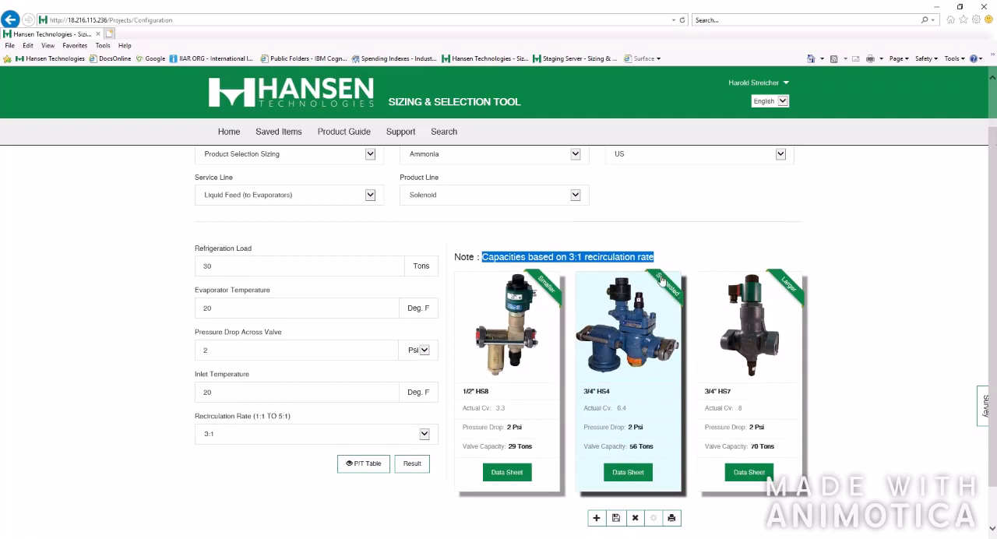
click(483, 312)
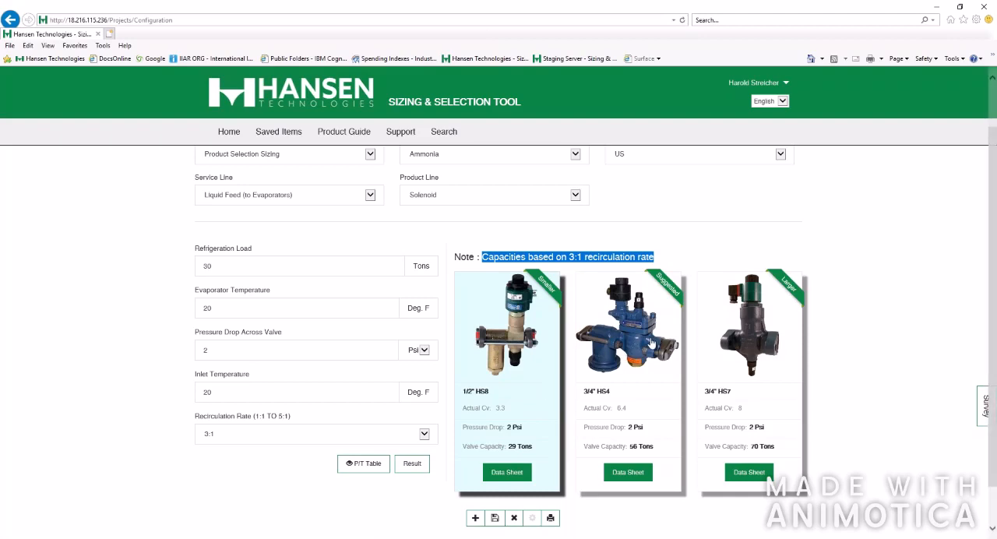
click(659, 310)
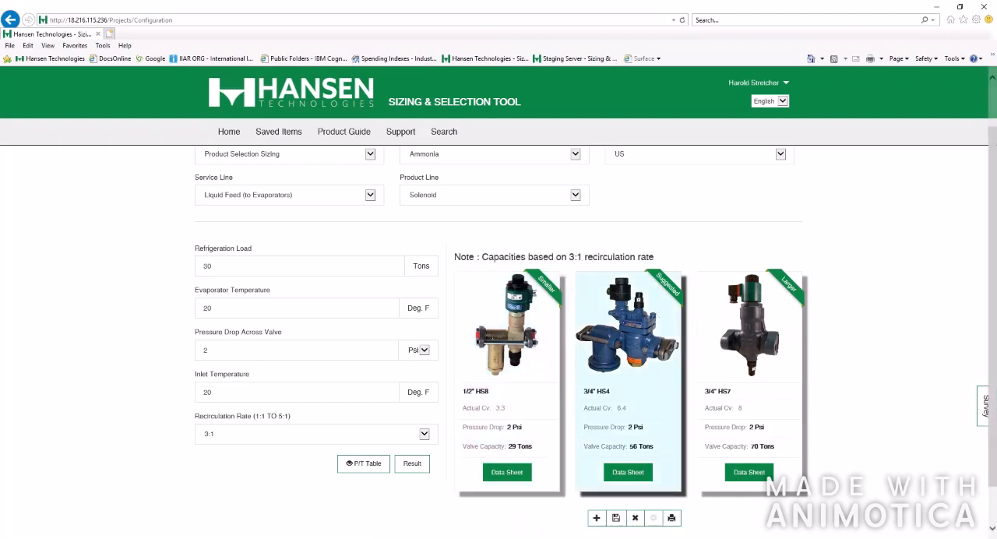
Start saving the suggested 3/4" HS4 valve to a new project named XYZ Fruit
click(615, 518)
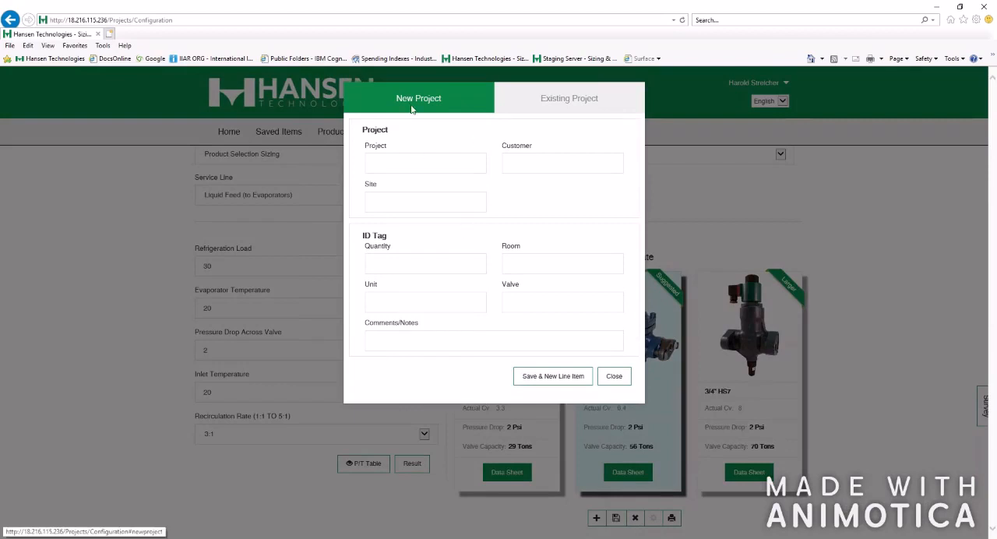
click(430, 162)
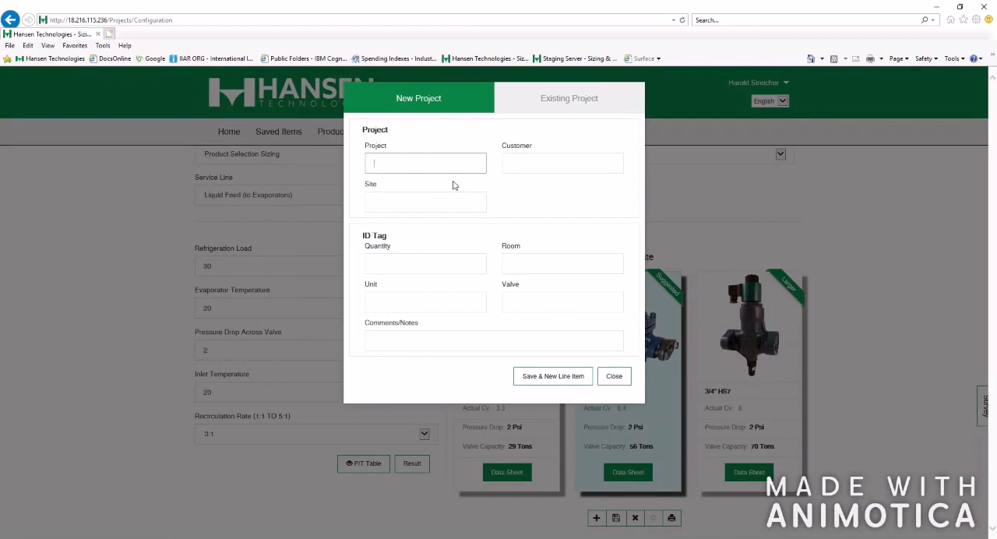
text(XYZ Fruit)
Enter General Foods as the customer of the new project
click(503, 166)
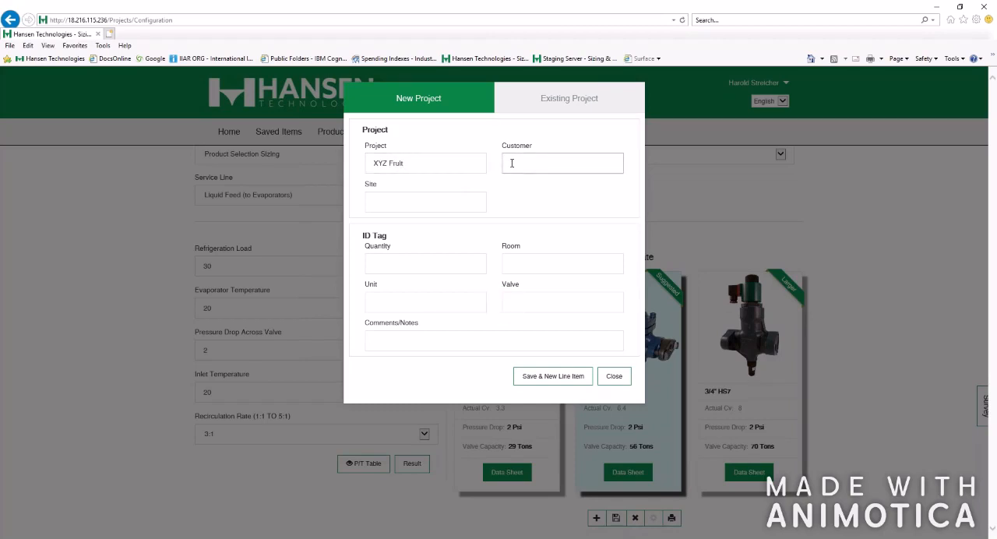
text(GEr)
key(BackSpace)
key(BackSpace)
text(er)
key(BackSpace)
key(BackSpace)
text(nre)
key(BackSpace)
text(eral Foods)
Enter Happy Valley, WA as the site of the new project
click(395, 202)
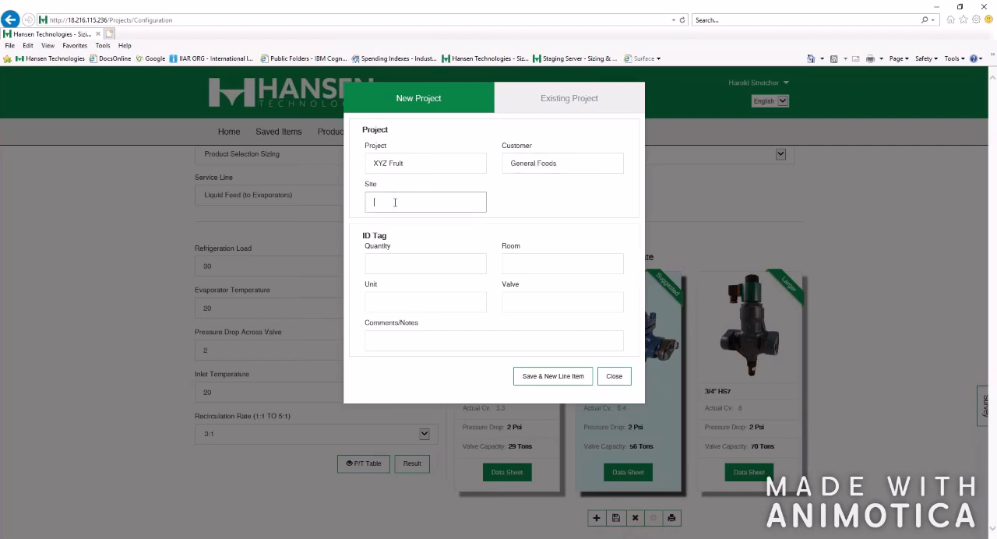
text(Happy Val)
text(leyt)
text(WA)
Set the ID tag's quantity to 4 and its room to Apple Storage Room
click(417, 259)
text(4)
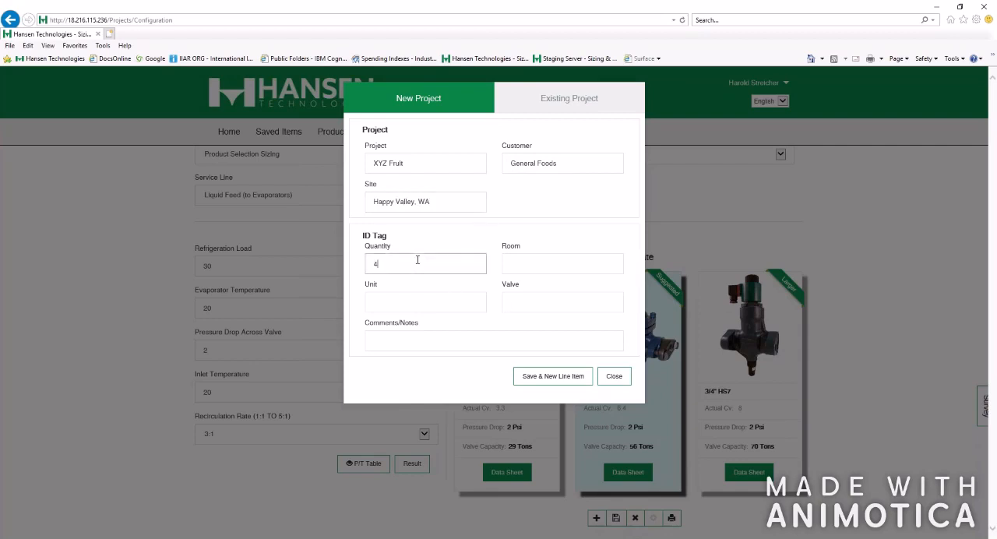
click(525, 266)
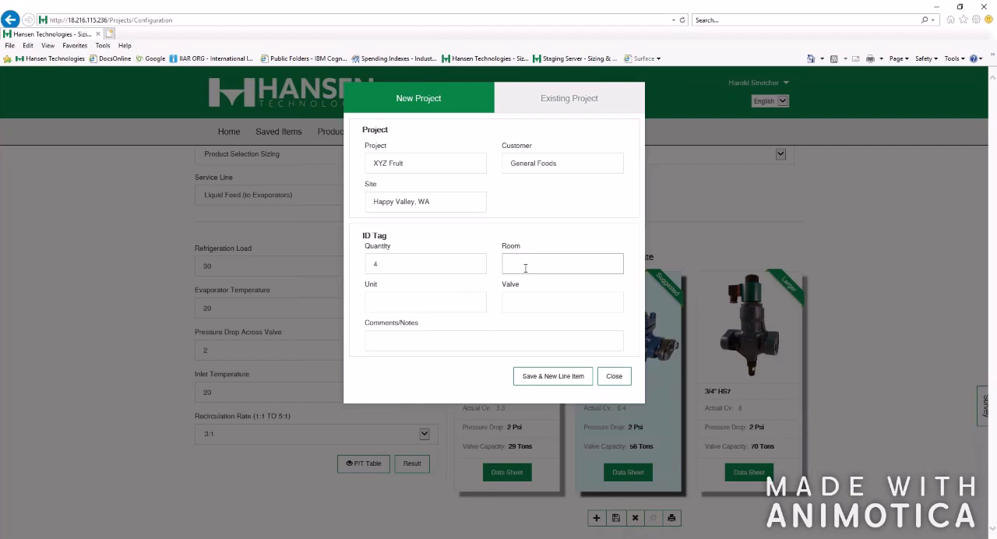
text(Apple Storage Room)
Set the ID tag's unit to the suggested entry AU 1-4
click(397, 304)
text(AU-)
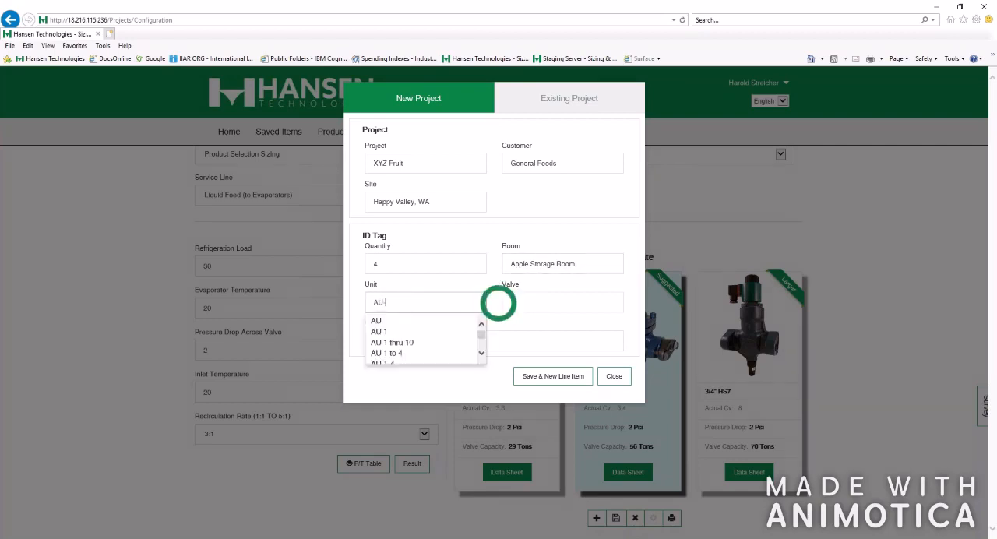
key(BackSpace)
key(BackSpace)
text(U 1)
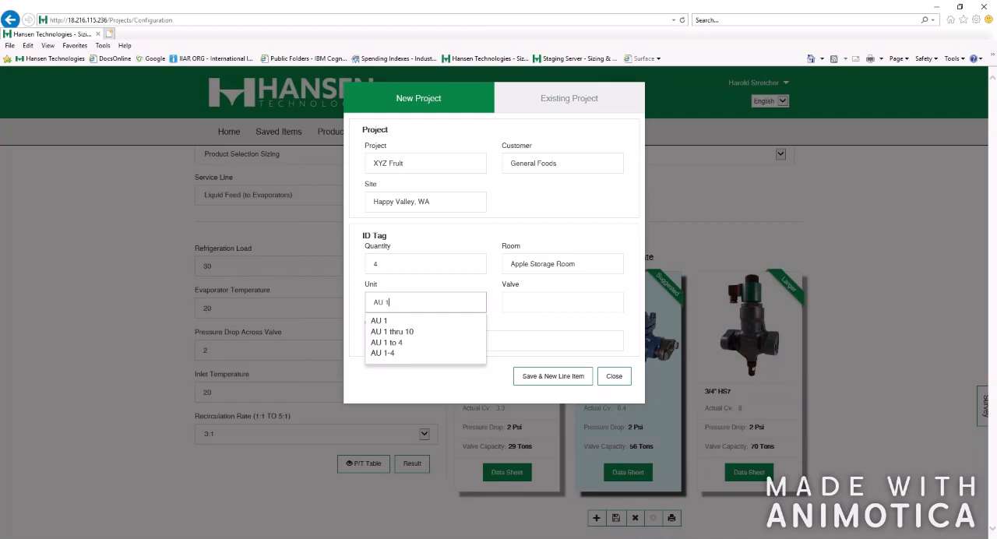
click(387, 353)
Set the ID tag's valve to the suggested entry liquid feed
click(542, 303)
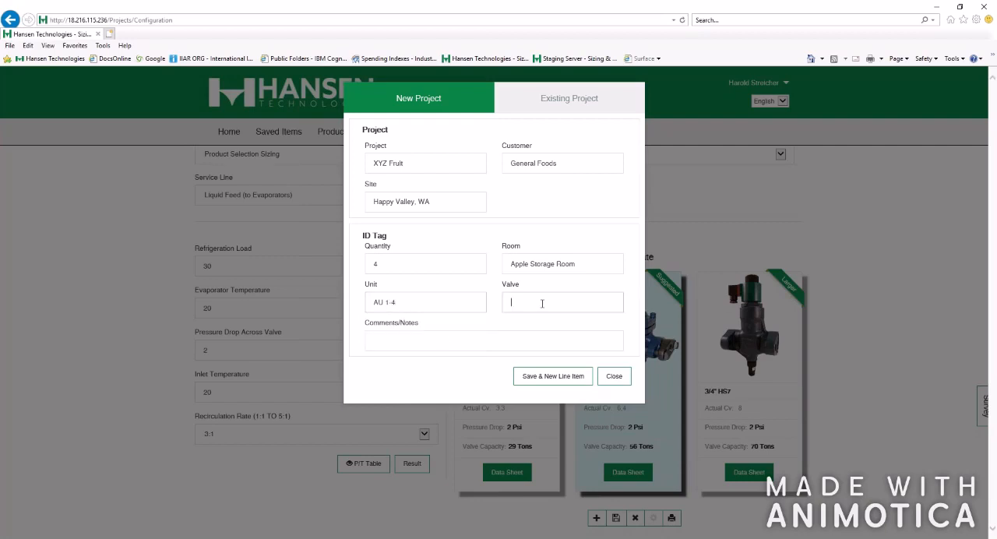
text(Liqu)
click(498, 304)
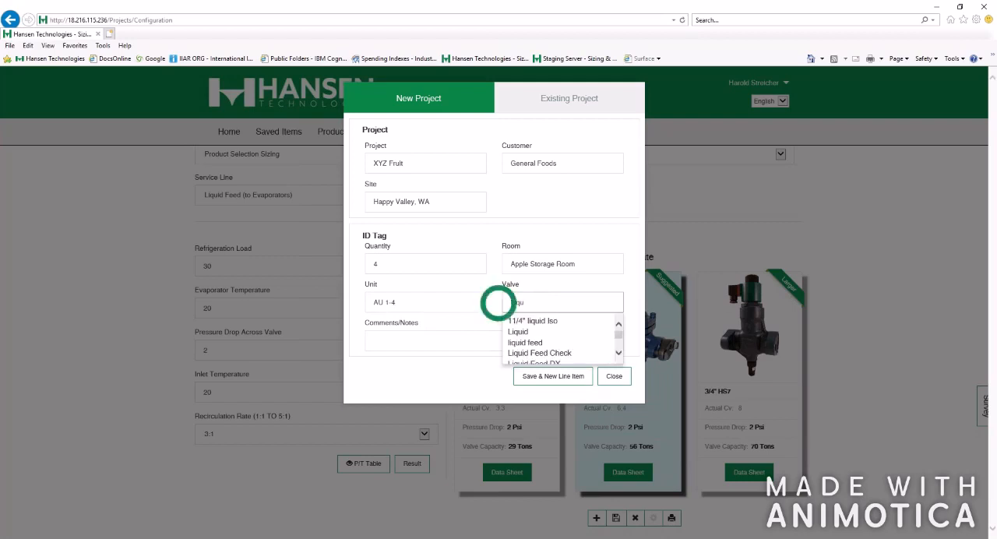
click(527, 342)
Add the comment 1-1/4"SW Flanges, save the line item to the project and close the project form
click(422, 342)
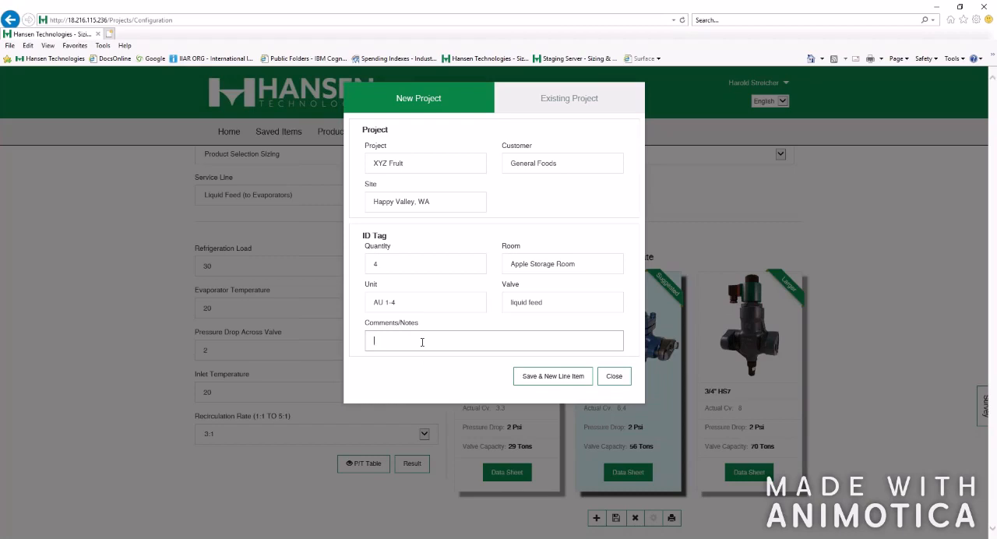
text(1=)
text(1/4)
text("SW Fain)
key(BackSpace)
key(BackSpace)
key(BackSpace)
text(langes)
click(553, 376)
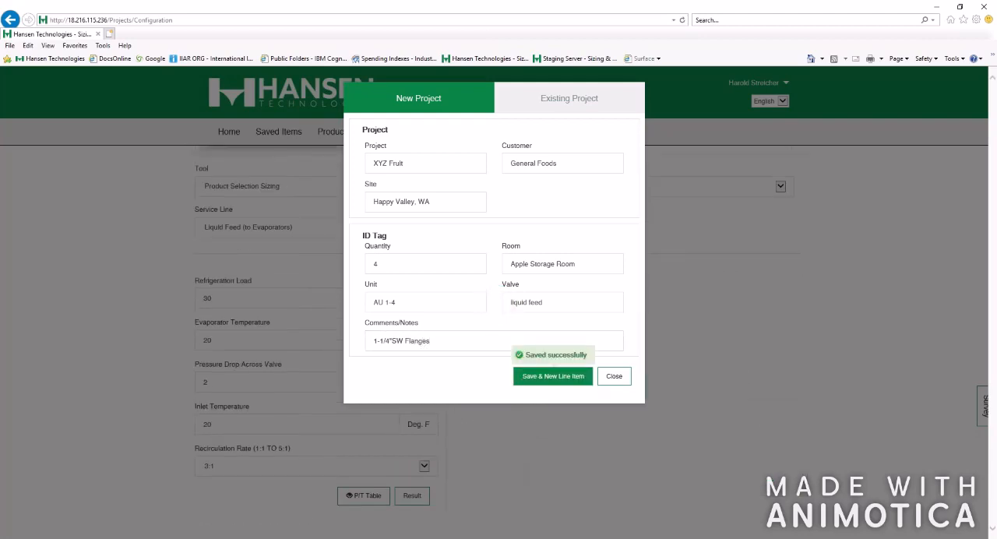
click(599, 377)
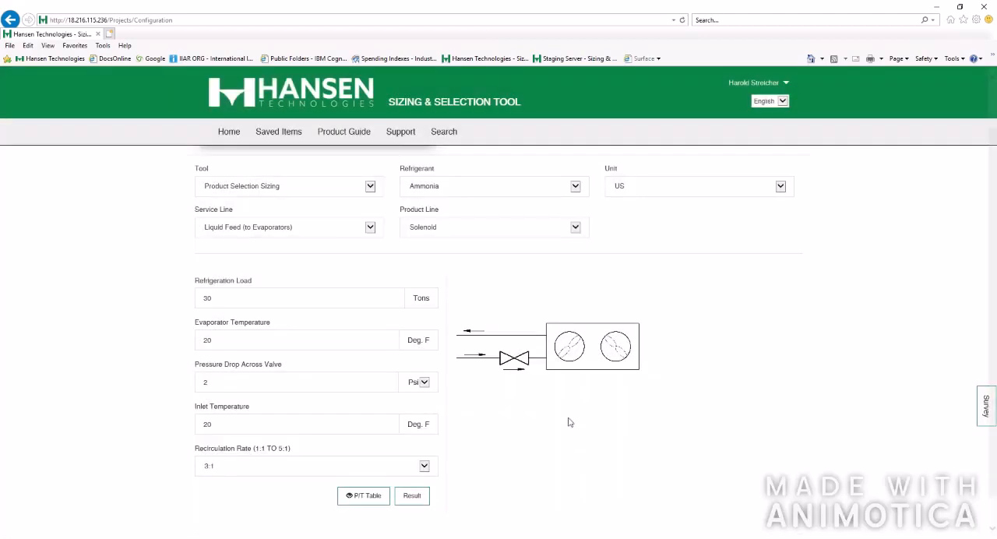
Collapse and reopen the XYZ Fruit project's item list to review its saved valve
scroll(475, 285, up, 1)
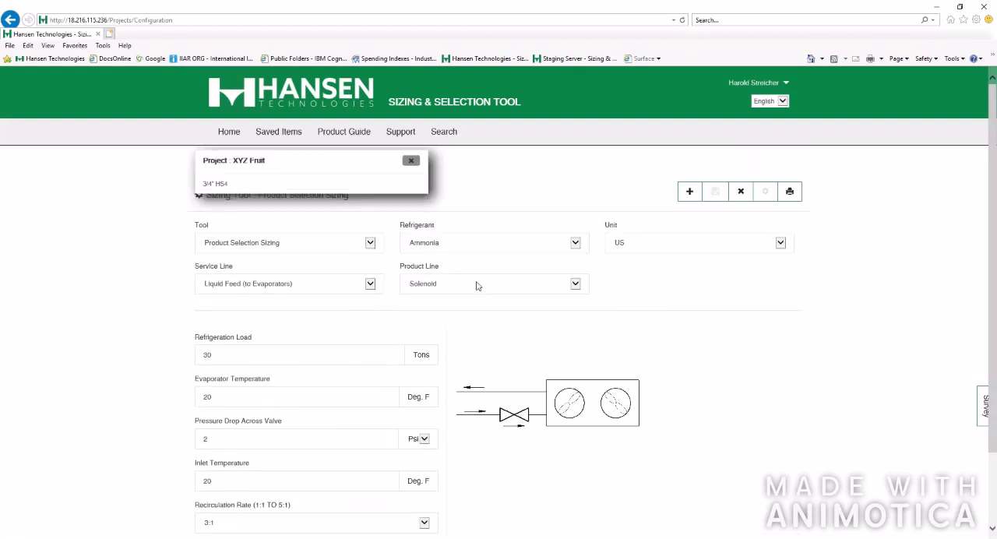
click(407, 161)
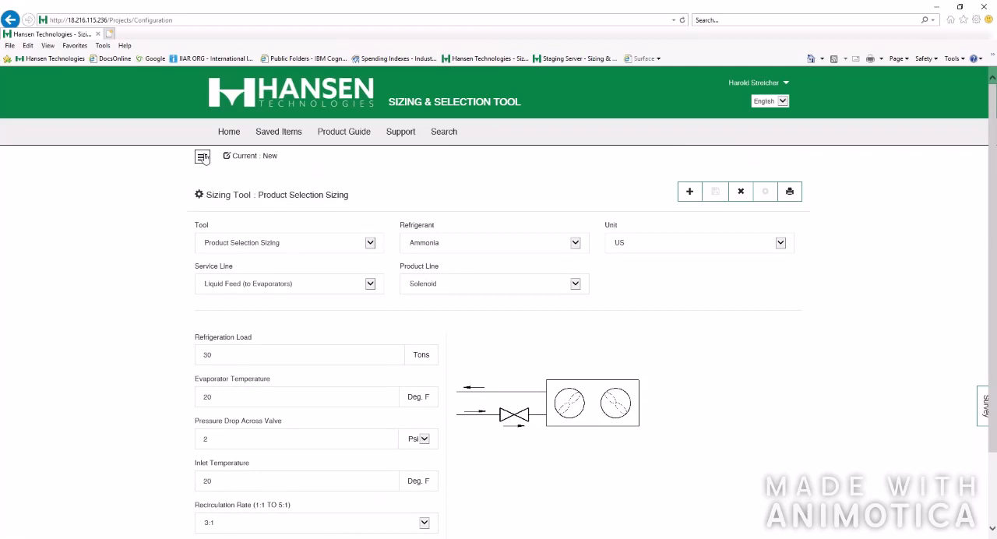
click(202, 159)
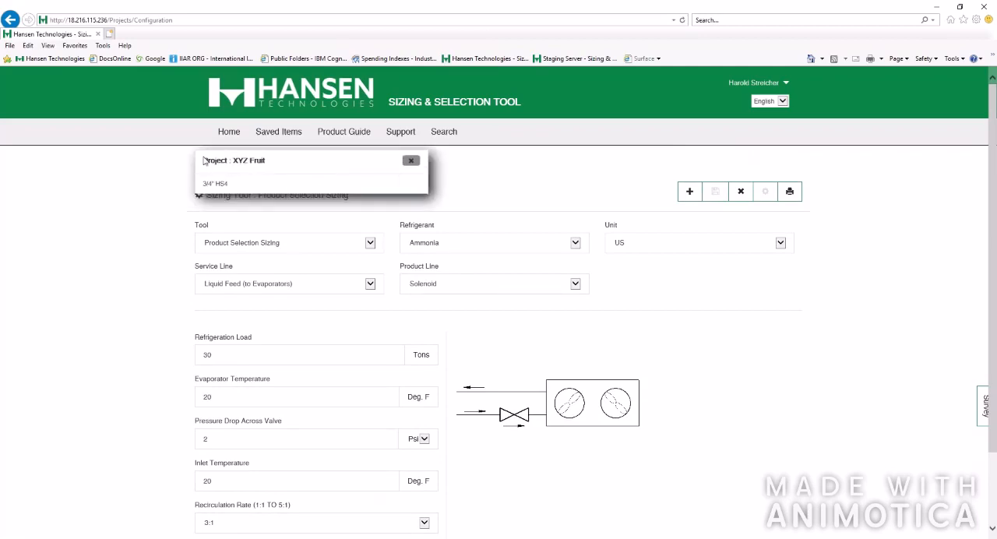